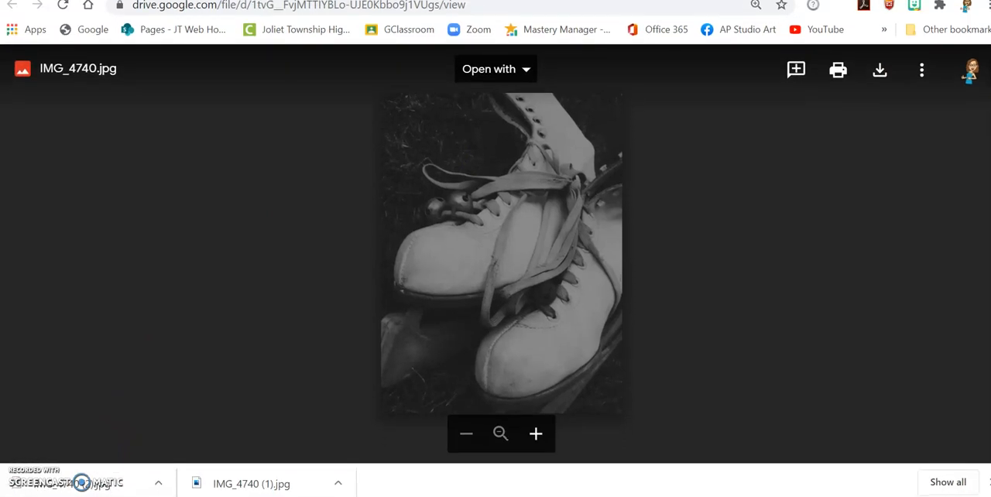
- Show the newly downloaded IMG_4740 (2) in its folder and view the contents of Downloads
{"action": "left_click", "coordinate": [158, 484]}
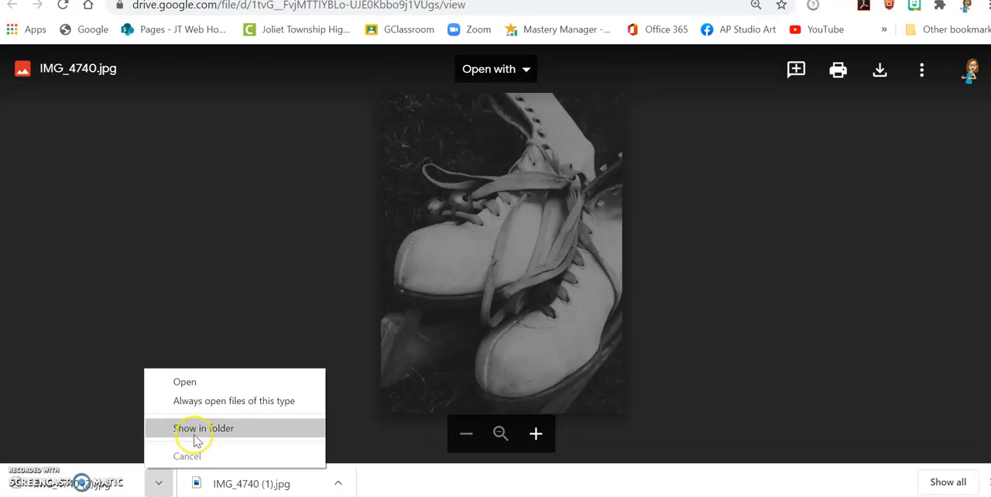
{"action": "left_click", "coordinate": [196, 431]}
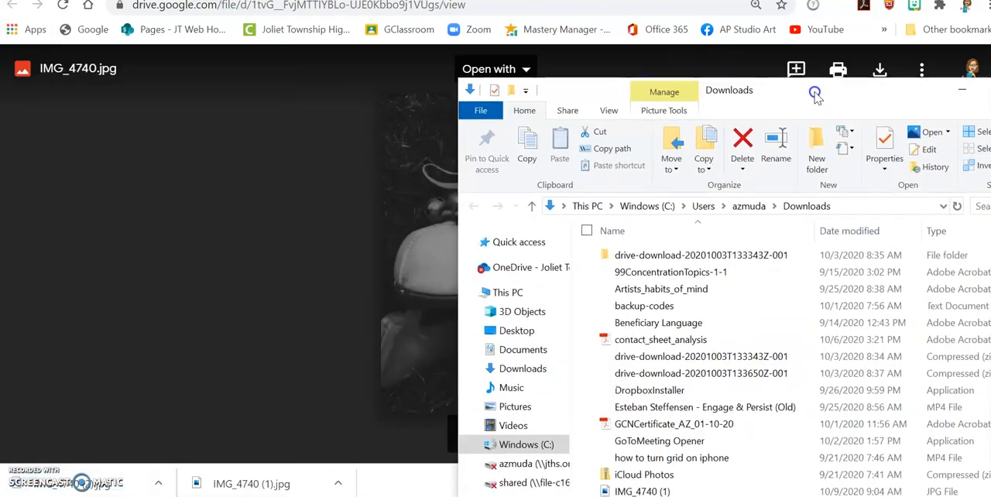
{"action": "left_click_drag", "start_coordinate": [816, 94], "coordinate": [470, 11]}
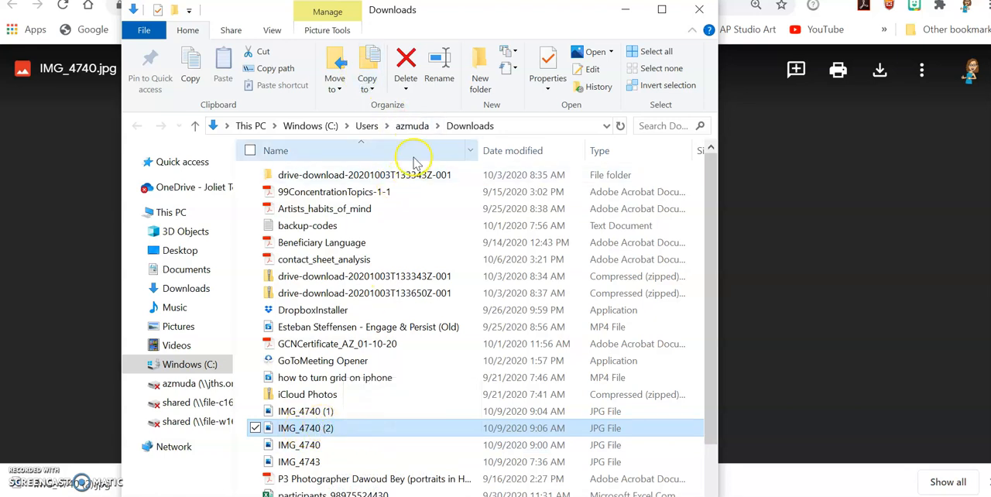
{"action": "left_click", "coordinate": [196, 290]}
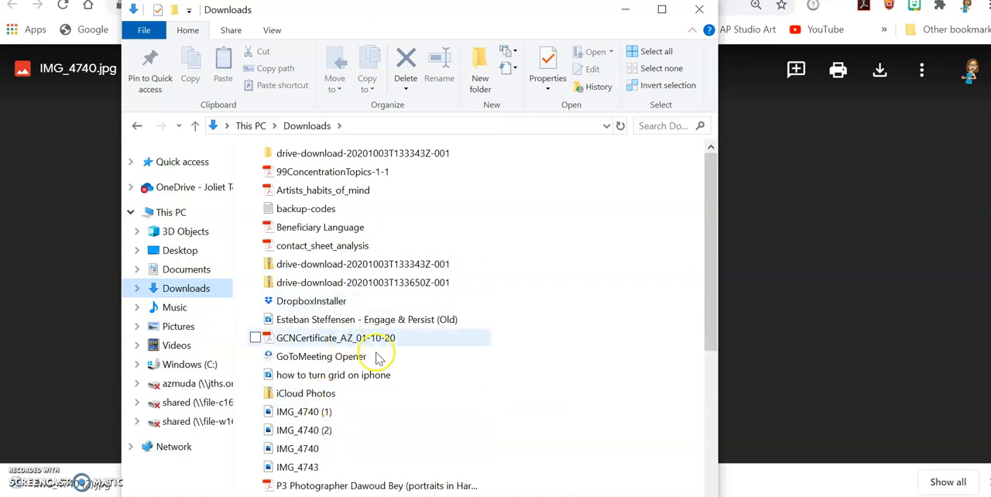
{"action": "left_click", "coordinate": [775, 250]}
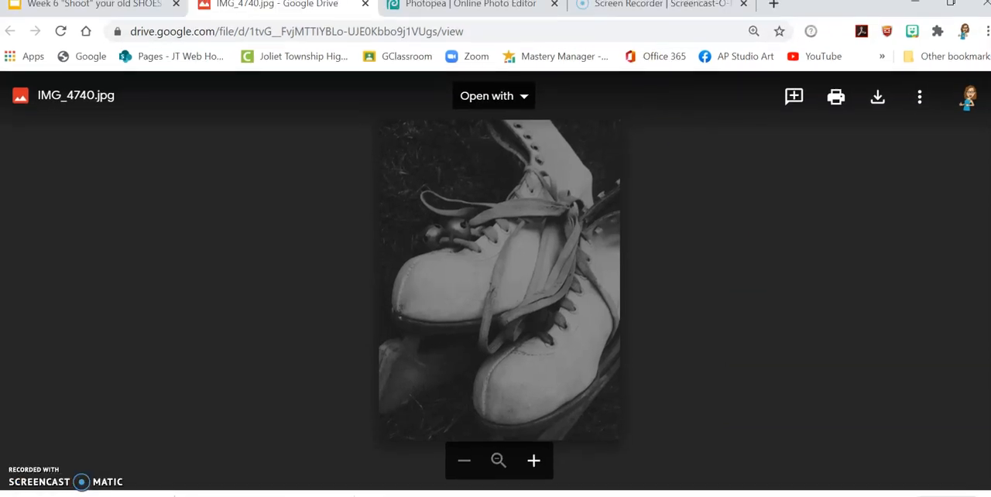
- Switch to Photopea and browse to the Downloads folder for a file to open
{"action": "left_click", "coordinate": [418, 11]}
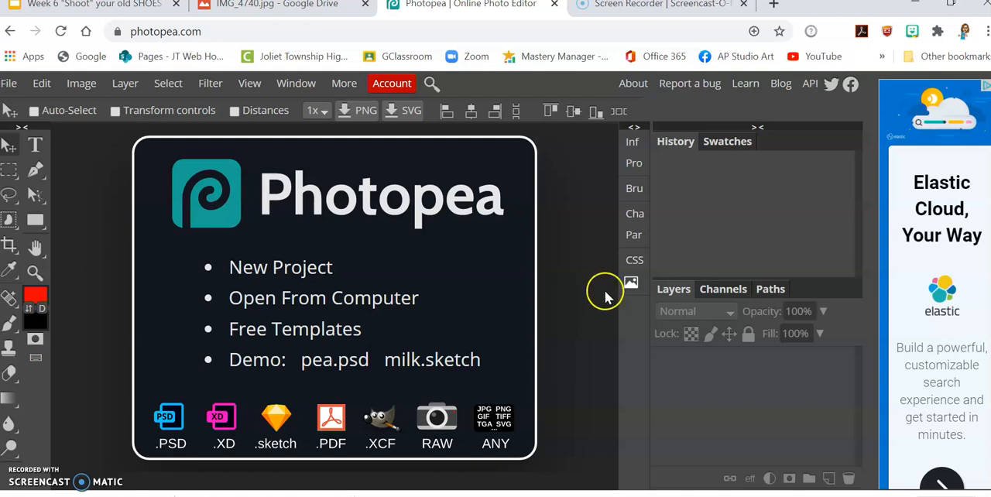
{"action": "left_click", "coordinate": [9, 85]}
{"action": "left_click", "coordinate": [34, 139]}
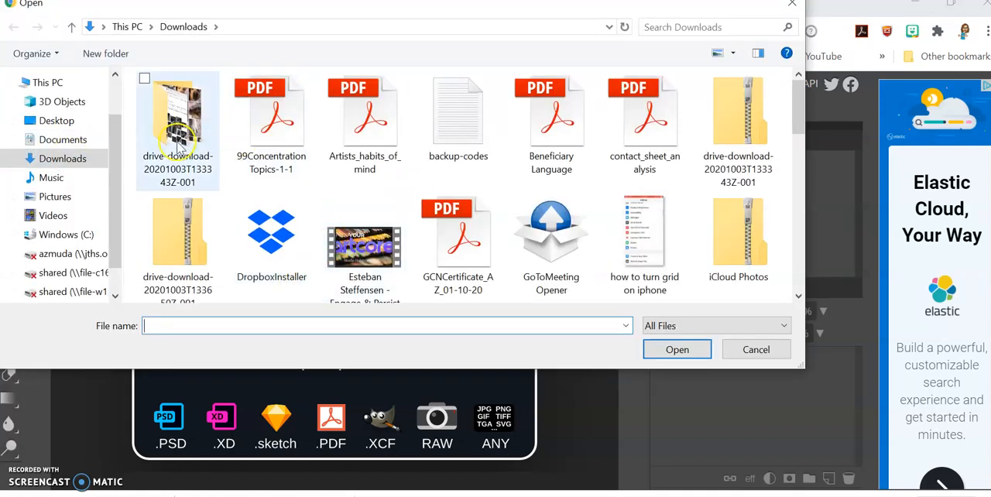
{"action": "left_click", "coordinate": [89, 159]}
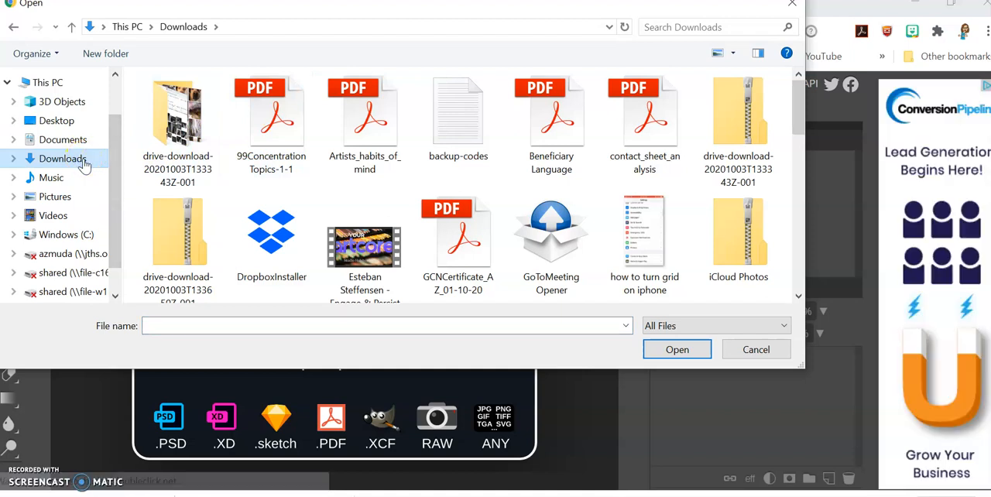
{"action": "left_click", "coordinate": [368, 113]}
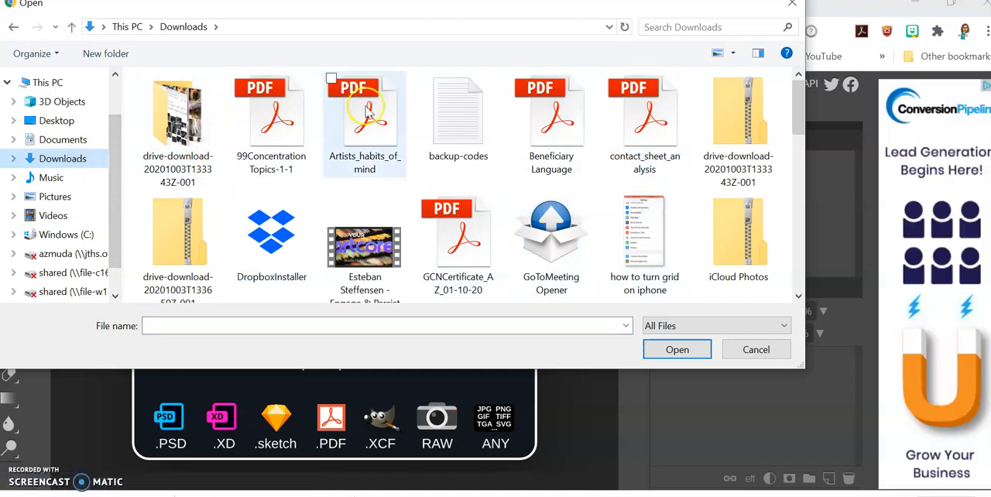
- Show the files as medium icons and open the shoe photo IMG_4740 (2)
{"action": "left_click", "coordinate": [732, 53]}
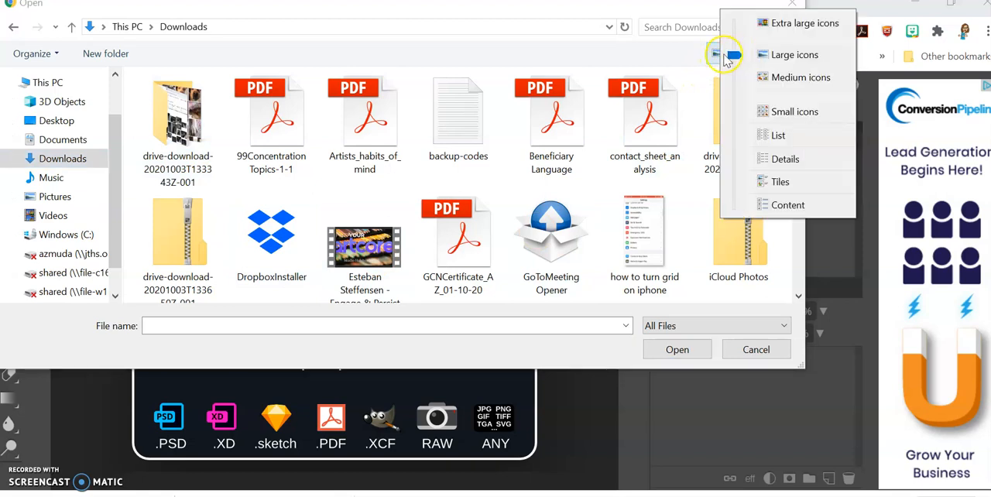
{"action": "left_click", "coordinate": [777, 135]}
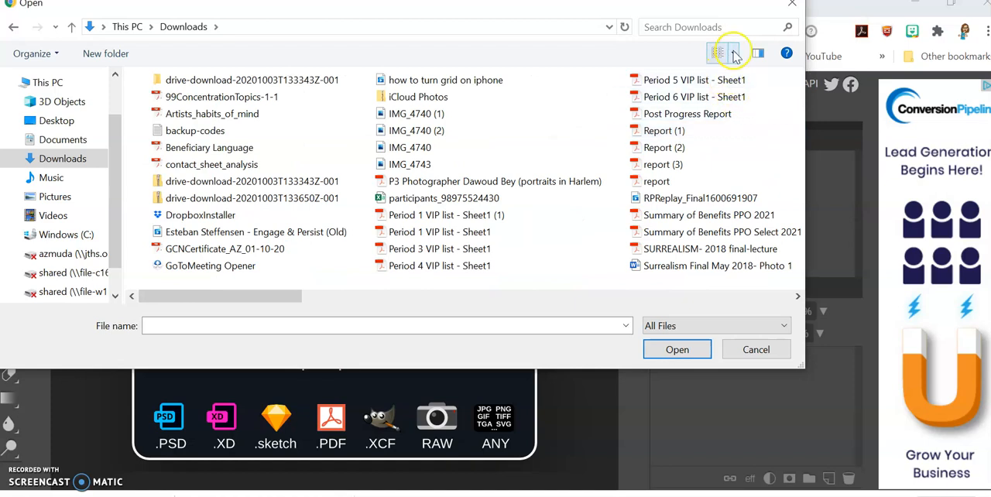
{"action": "left_click", "coordinate": [733, 52]}
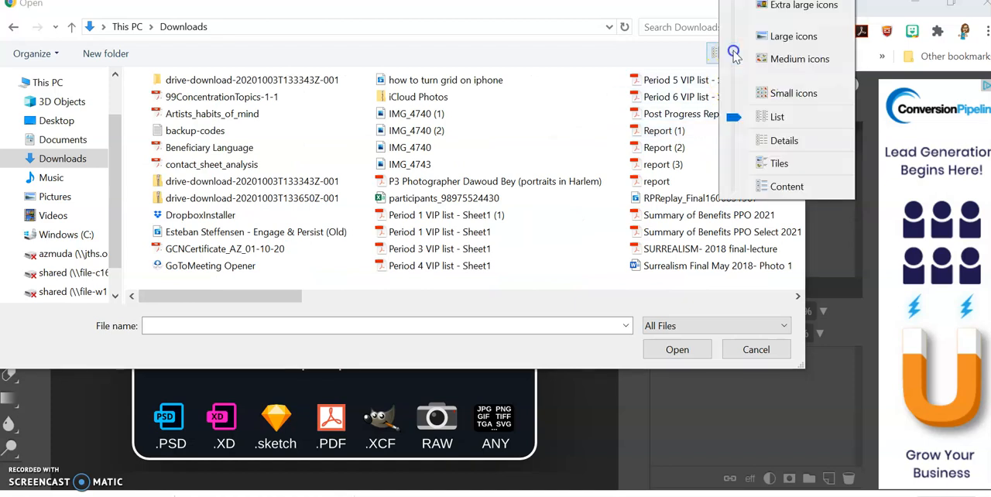
{"action": "left_click", "coordinate": [801, 61]}
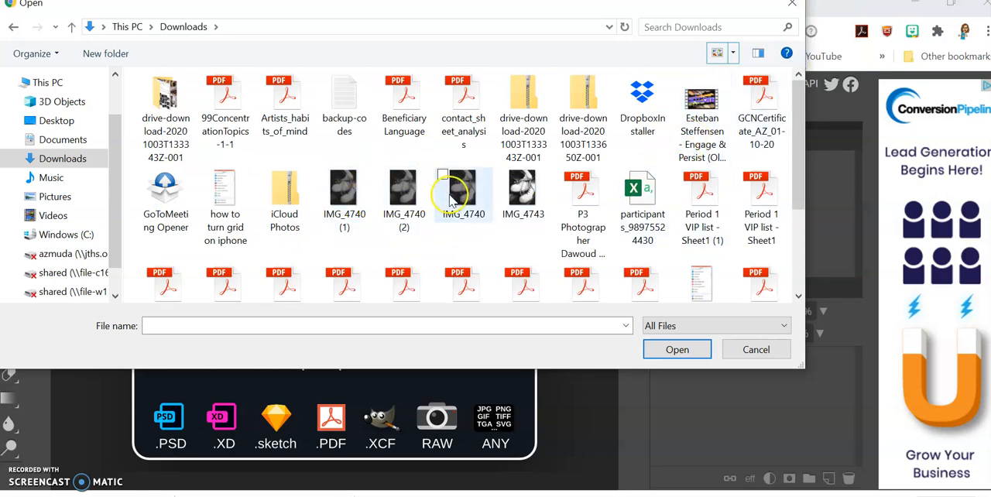
{"action": "left_click", "coordinate": [402, 192]}
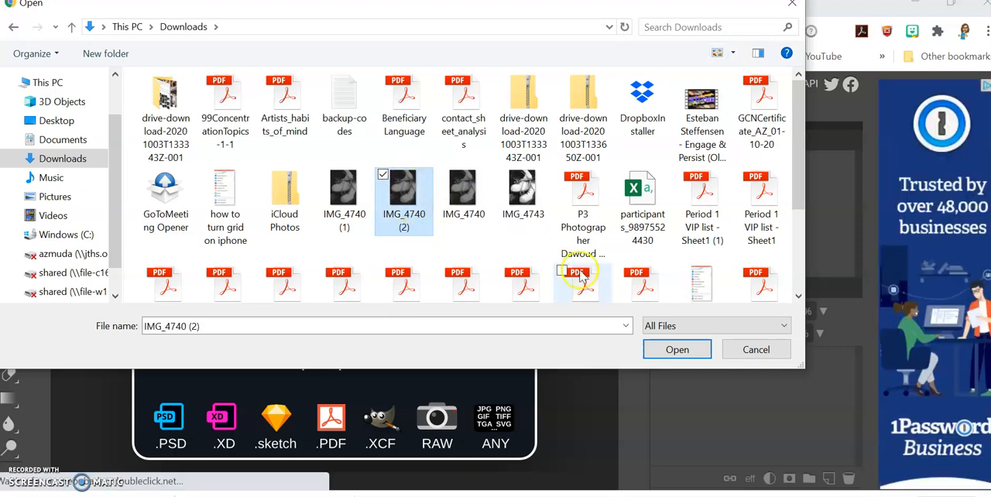
{"action": "left_click", "coordinate": [695, 352]}
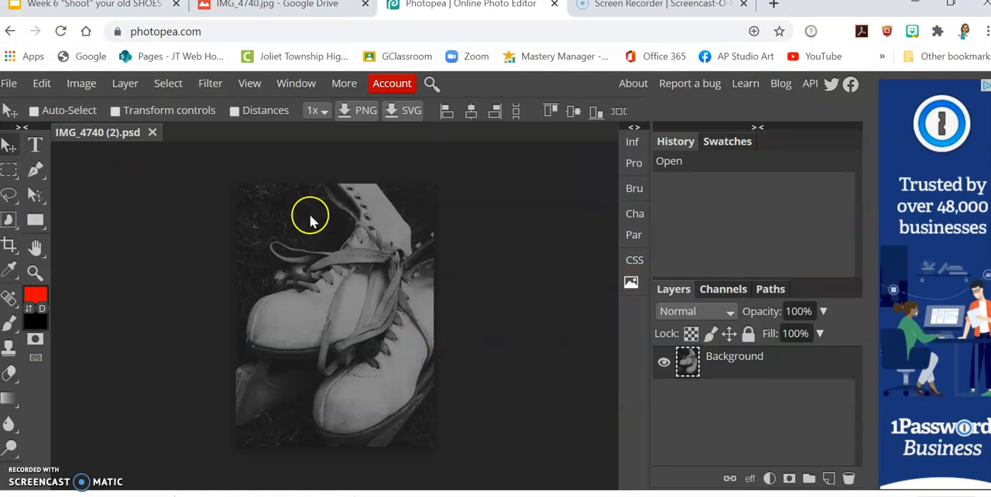
- Start a Brightness/Contrast adjustment on the photo, try brightness 150, and bring it down to 89
{"action": "left_click", "coordinate": [89, 91]}
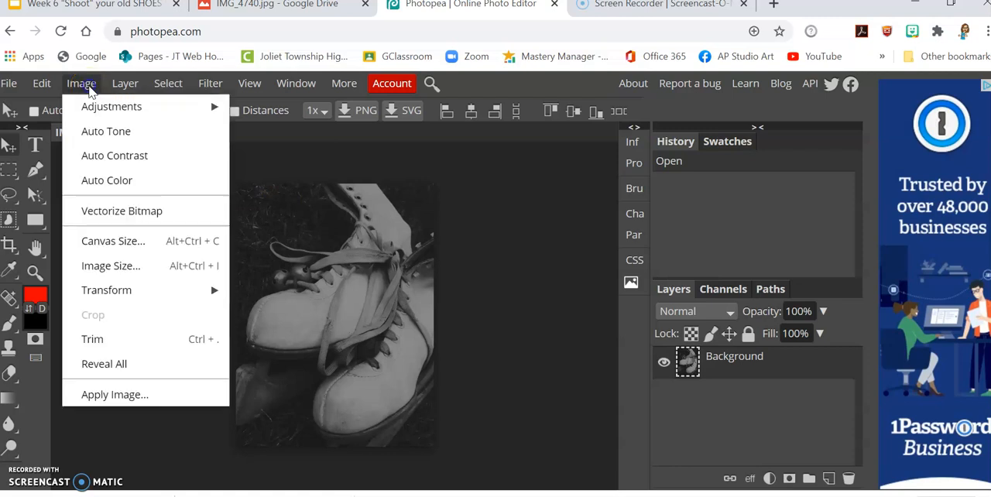
{"action": "mouse_move", "coordinate": [94, 109]}
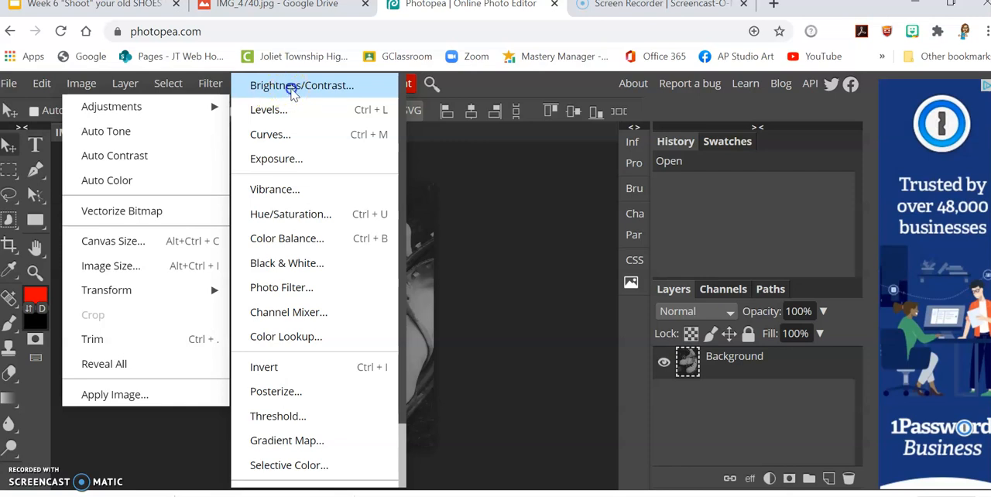
{"action": "left_click", "coordinate": [298, 87]}
{"action": "left_click_drag", "start_coordinate": [283, 204], "coordinate": [725, 145]}
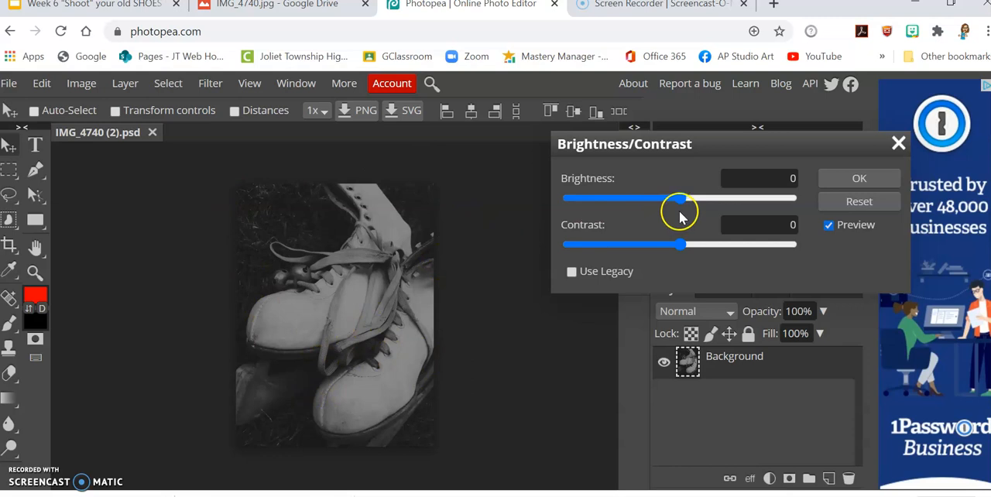
{"action": "left_click_drag", "start_coordinate": [679, 199], "coordinate": [811, 203]}
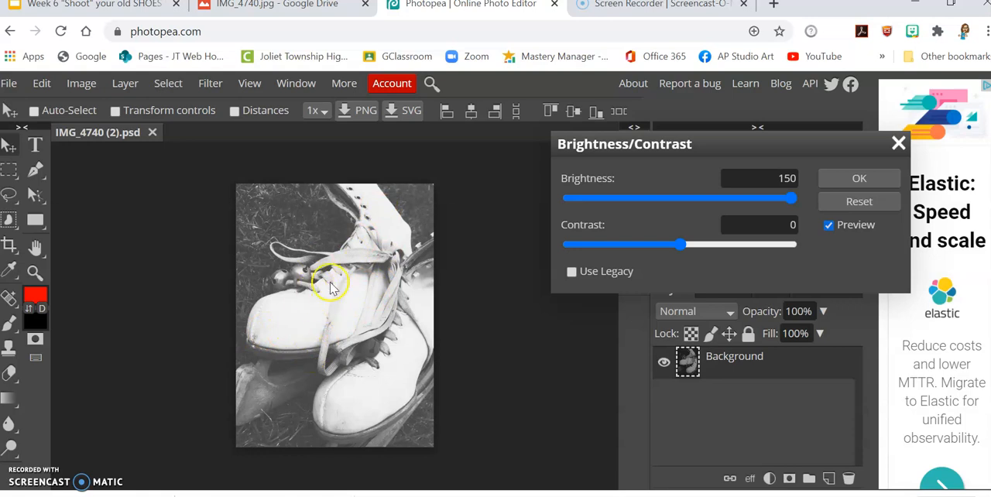
{"action": "left_click_drag", "start_coordinate": [793, 200], "coordinate": [736, 198]}
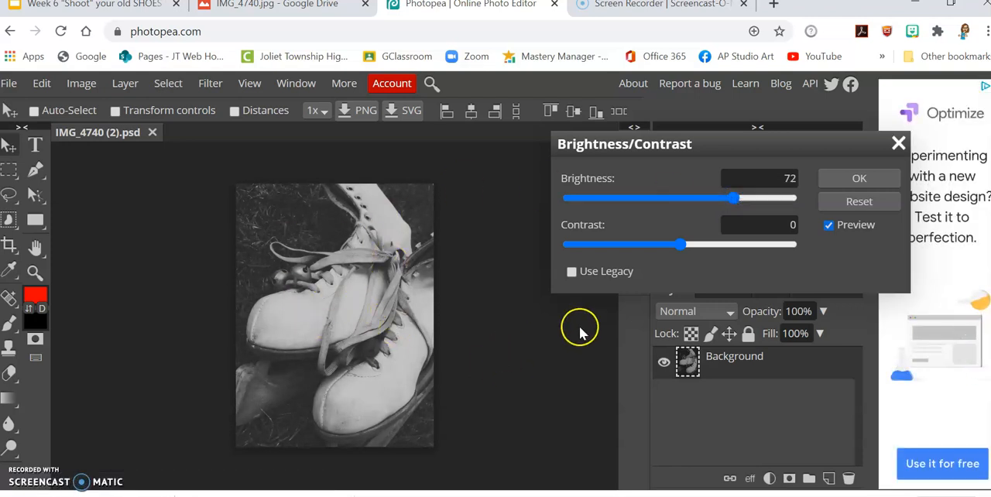
{"action": "mouse_move", "coordinate": [735, 197]}
{"action": "left_mouse_down"}
{"action": "mouse_move", "coordinate": [680, 192]}
{"action": "mouse_move", "coordinate": [745, 197]}
{"action": "left_mouse_up"}
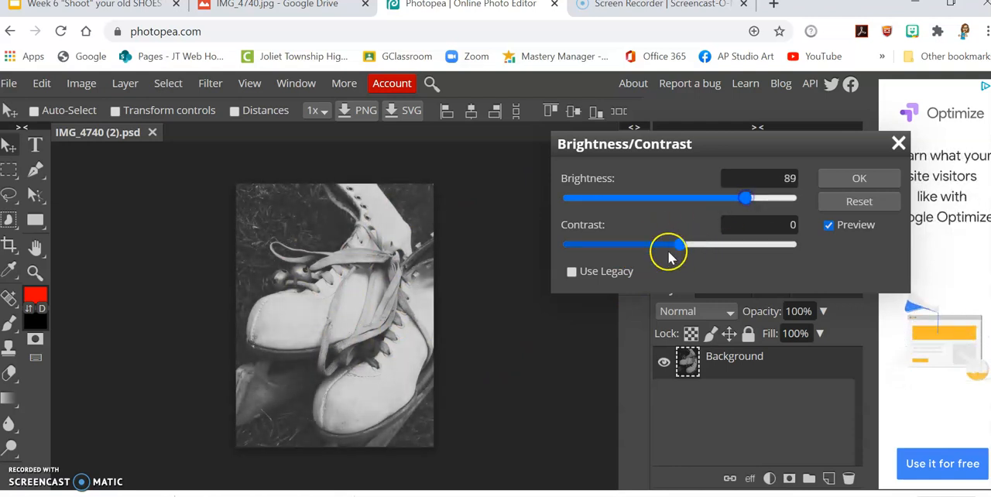
- Set the contrast to 24 and the brightness to 119, and apply the adjustment to the photo
{"action": "left_click_drag", "start_coordinate": [714, 255], "coordinate": [565, 266]}
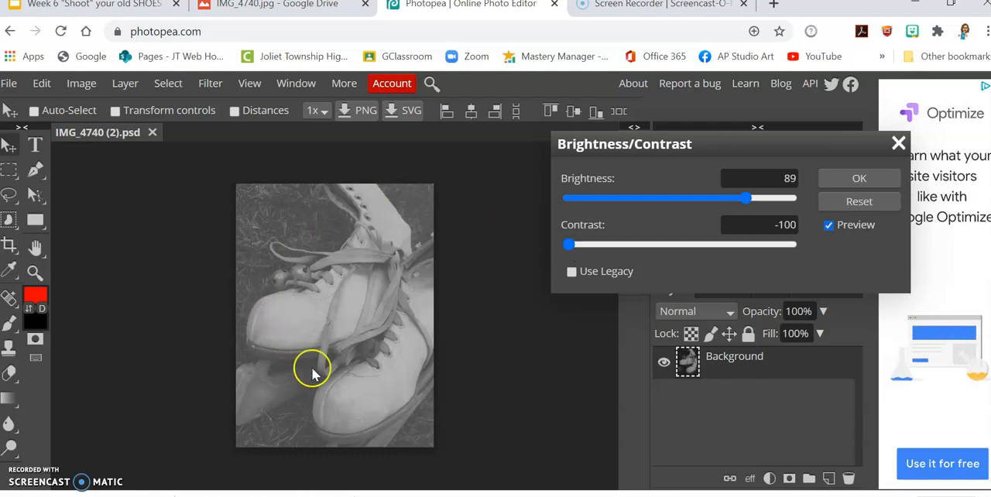
{"action": "left_click_drag", "start_coordinate": [572, 253], "coordinate": [685, 261]}
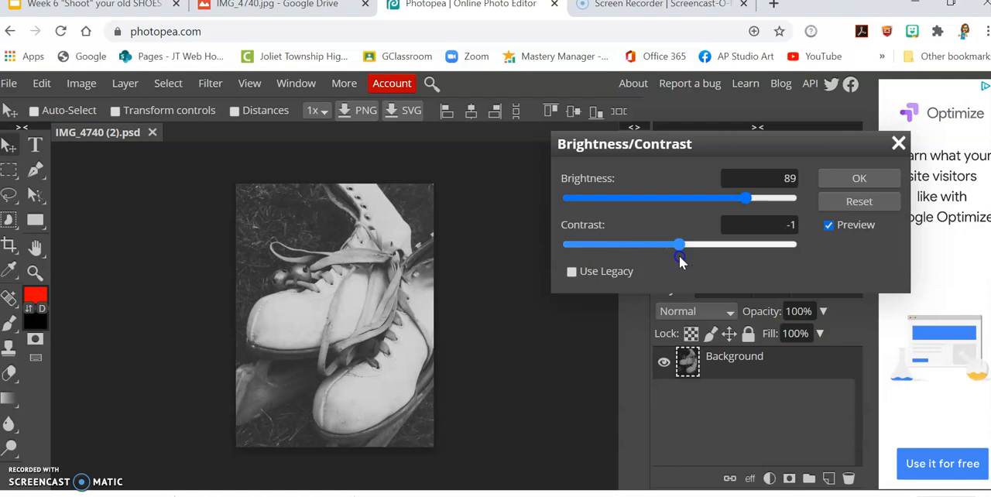
{"action": "left_click_drag", "start_coordinate": [709, 261], "coordinate": [718, 260]}
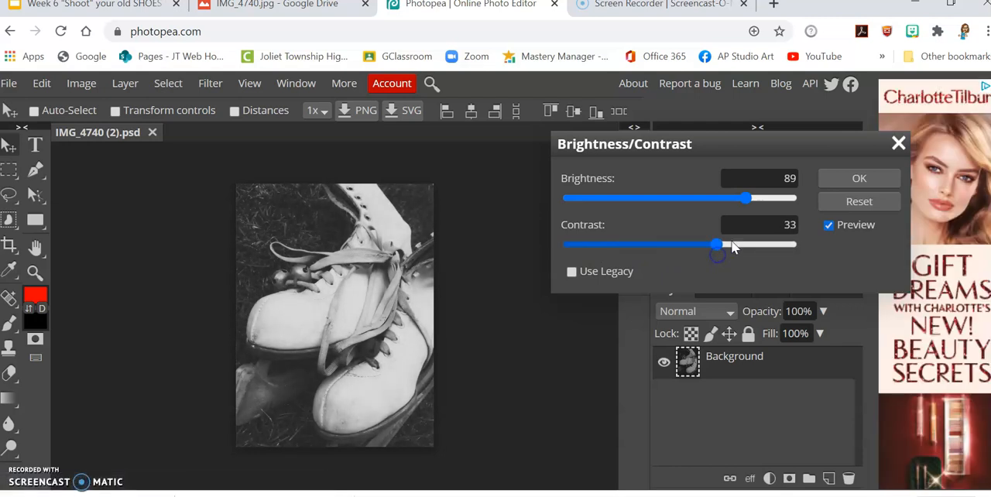
{"action": "left_click_drag", "start_coordinate": [745, 204], "coordinate": [764, 211]}
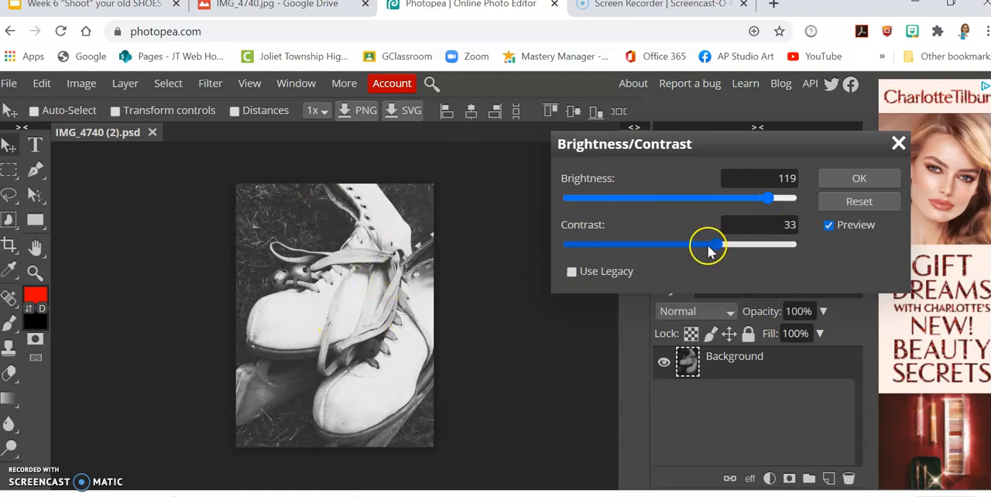
{"action": "left_click_drag", "start_coordinate": [715, 243], "coordinate": [711, 245]}
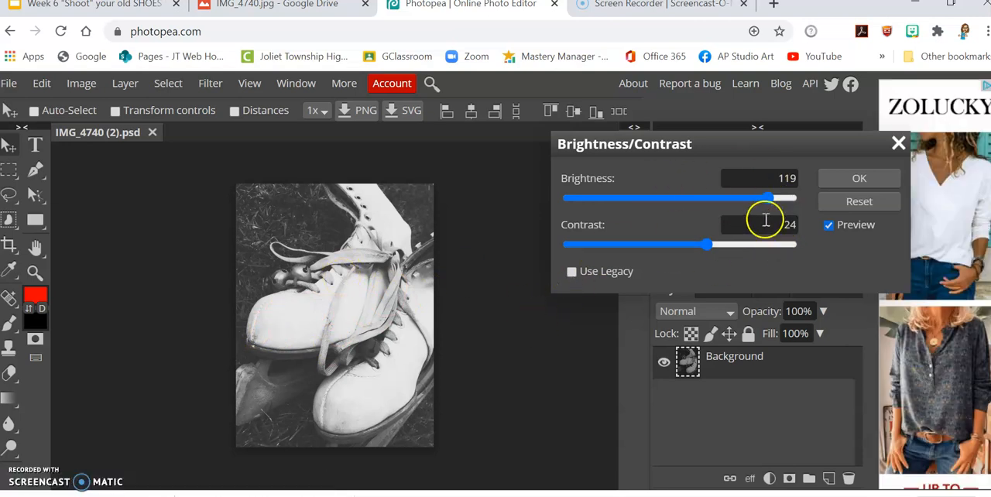
{"action": "left_click", "coordinate": [832, 181]}
- Try an Exposure adjustment with exposure -0.600, offset 0.015 and gamma correction 1.022, and discard it
{"action": "left_click", "coordinate": [68, 86]}
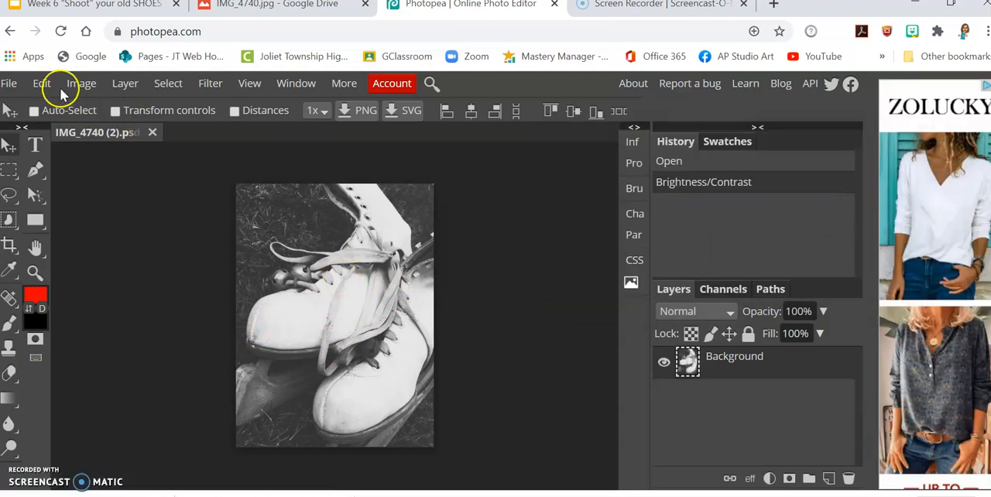
{"action": "mouse_move", "coordinate": [92, 113]}
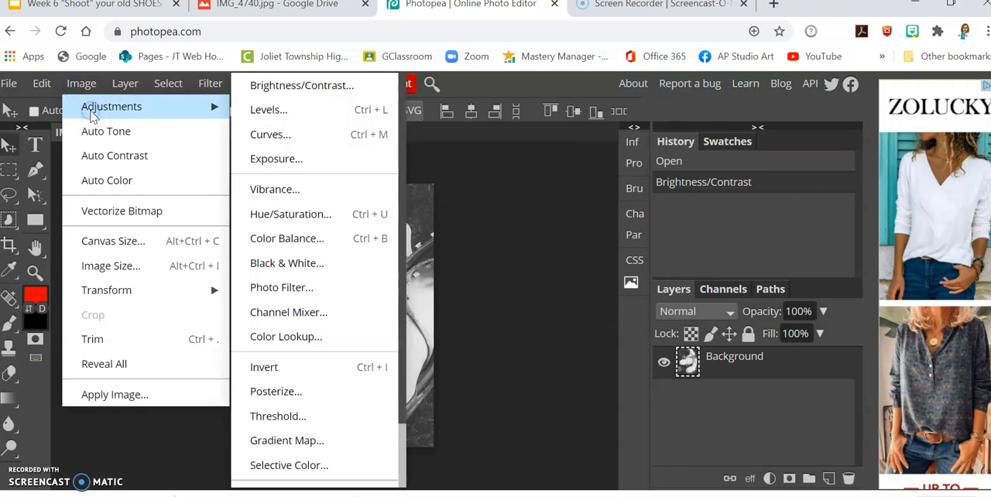
{"action": "left_click", "coordinate": [303, 165]}
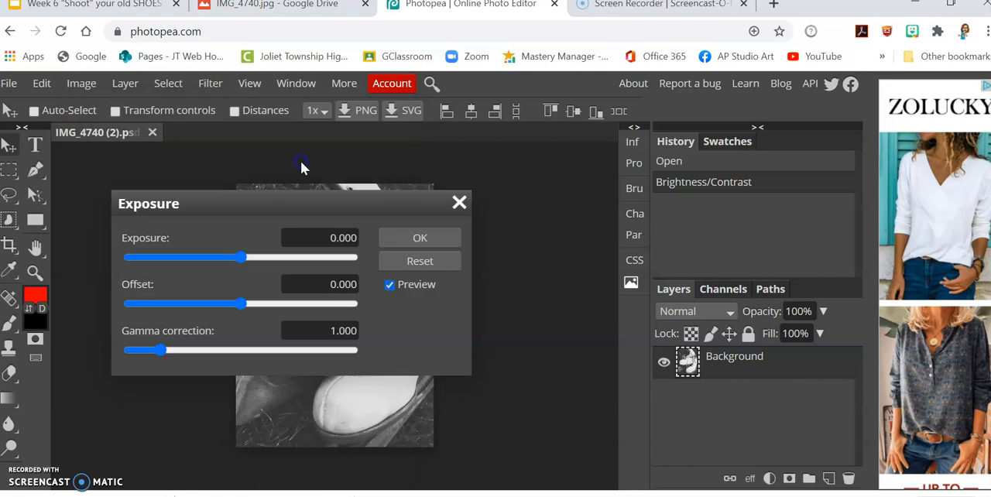
{"action": "left_click_drag", "start_coordinate": [300, 209], "coordinate": [684, 147]}
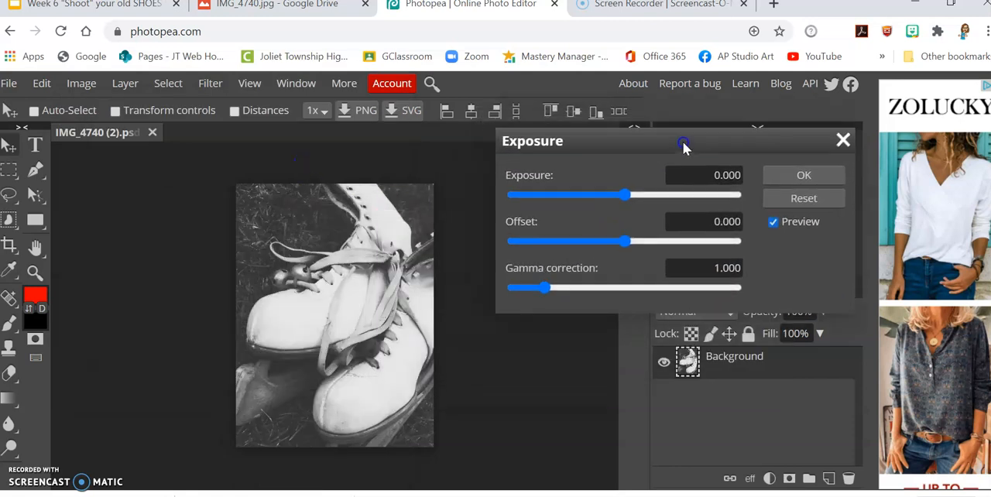
{"action": "mouse_move", "coordinate": [620, 193]}
{"action": "left_mouse_down"}
{"action": "mouse_move", "coordinate": [655, 200]}
{"action": "mouse_move", "coordinate": [610, 193]}
{"action": "mouse_move", "coordinate": [625, 189]}
{"action": "mouse_move", "coordinate": [648, 194]}
{"action": "mouse_move", "coordinate": [587, 199]}
{"action": "mouse_move", "coordinate": [641, 190]}
{"action": "mouse_move", "coordinate": [613, 190]}
{"action": "mouse_move", "coordinate": [622, 196]}
{"action": "left_mouse_up"}
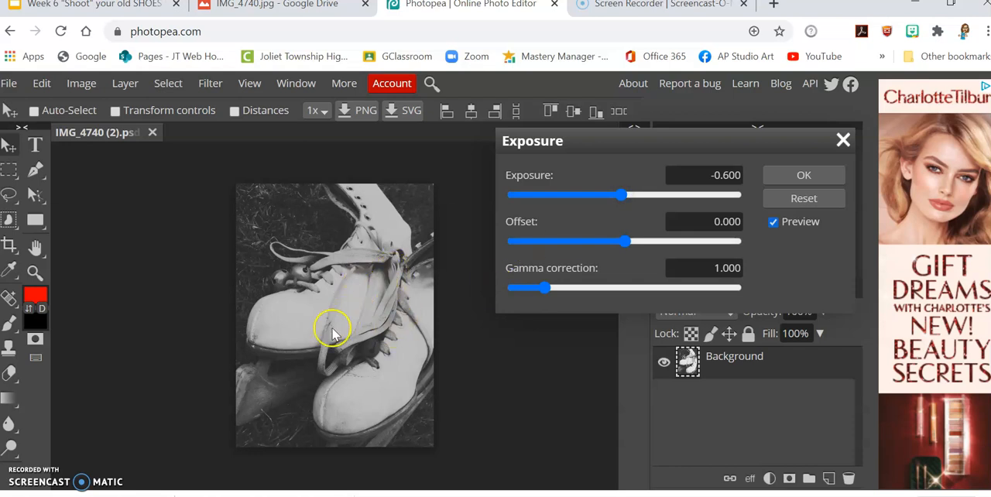
{"action": "mouse_move", "coordinate": [619, 243]}
{"action": "left_mouse_down"}
{"action": "mouse_move", "coordinate": [611, 243]}
{"action": "mouse_move", "coordinate": [655, 235]}
{"action": "mouse_move", "coordinate": [629, 239]}
{"action": "left_mouse_up"}
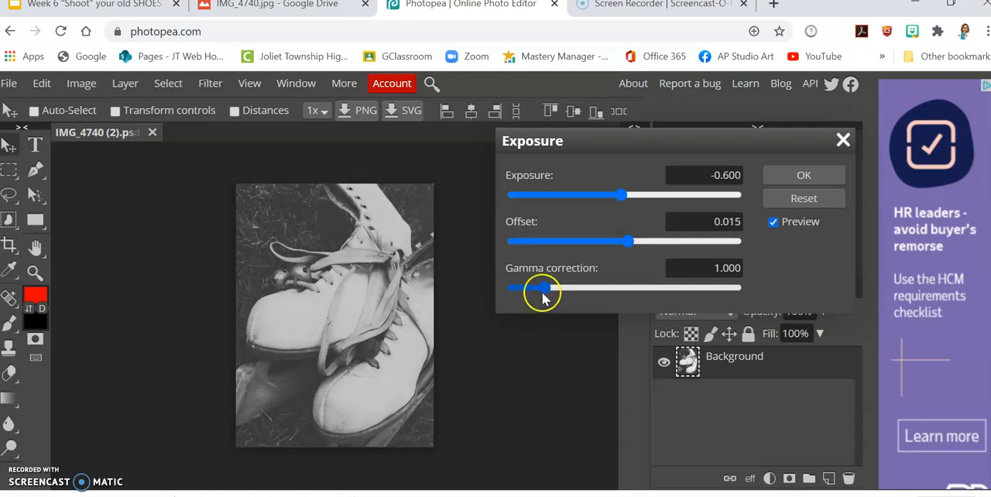
{"action": "mouse_move", "coordinate": [545, 288]}
{"action": "left_mouse_down"}
{"action": "mouse_move", "coordinate": [584, 287]}
{"action": "mouse_move", "coordinate": [540, 275]}
{"action": "mouse_move", "coordinate": [611, 286]}
{"action": "mouse_move", "coordinate": [530, 287]}
{"action": "mouse_move", "coordinate": [545, 287]}
{"action": "left_mouse_up"}
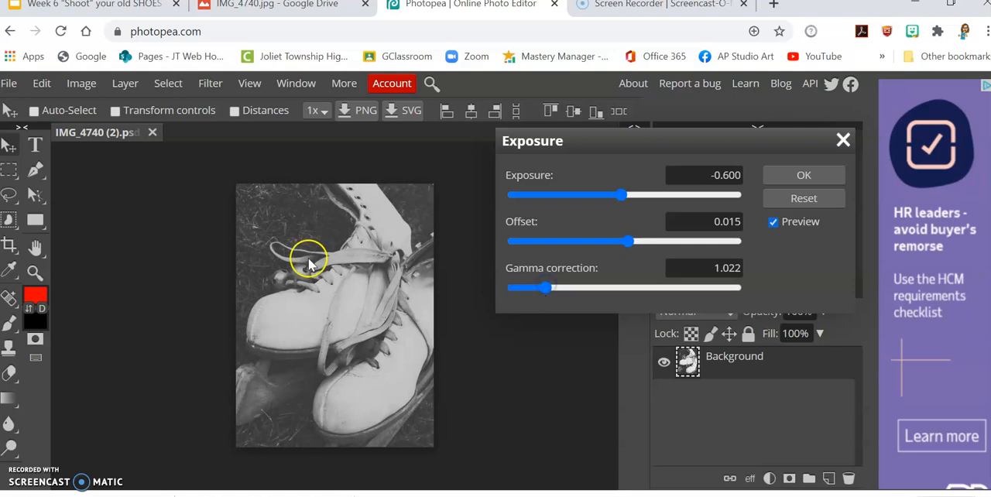
{"action": "left_click", "coordinate": [831, 200]}
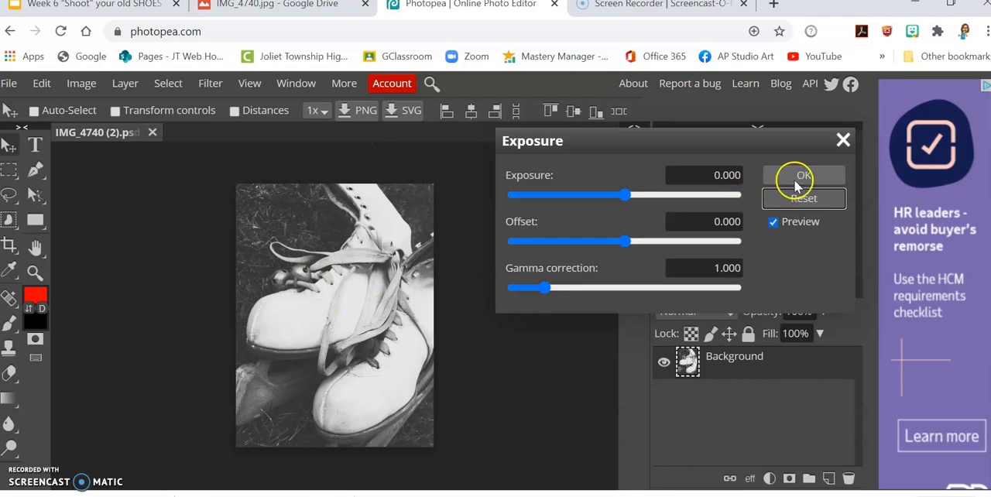
{"action": "left_click", "coordinate": [844, 140]}
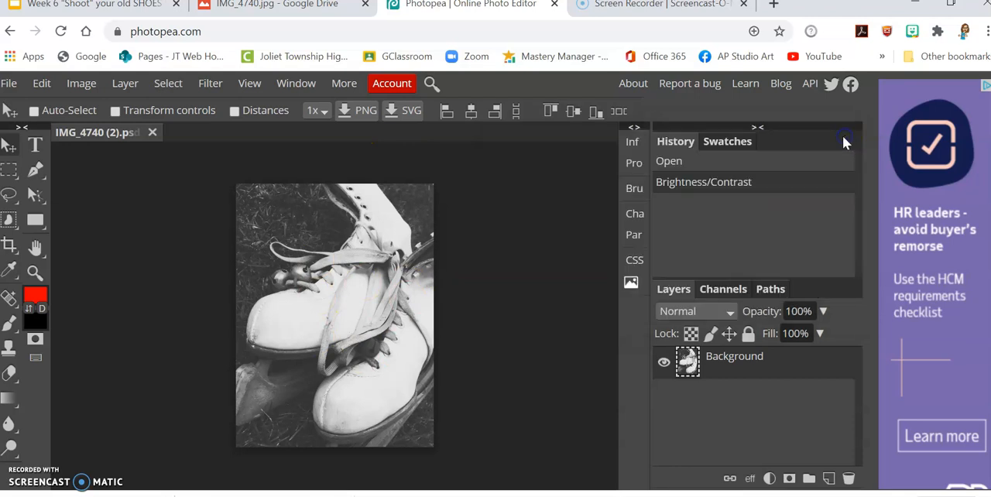
- Start a Levels adjustment on the photo, move the dialog clear of the image, and try a black input level of 55
{"action": "left_click", "coordinate": [82, 84]}
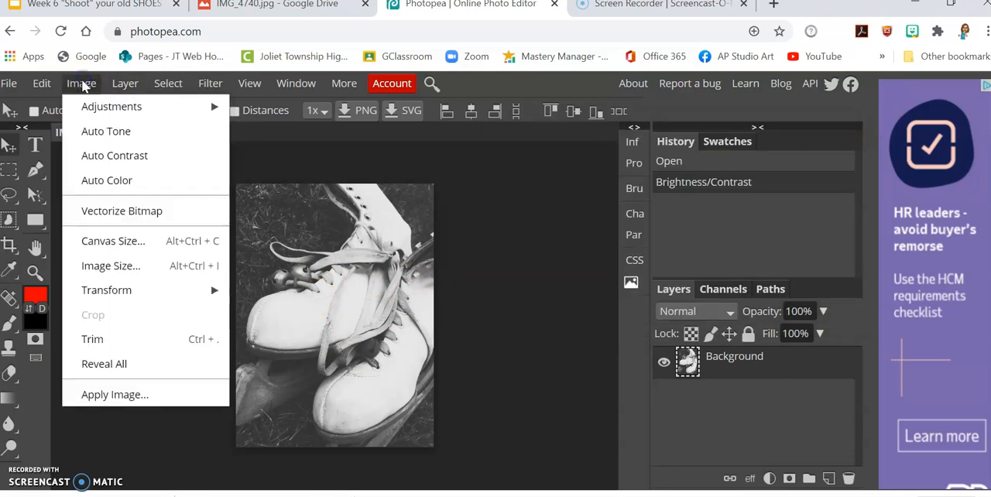
{"action": "mouse_move", "coordinate": [99, 114]}
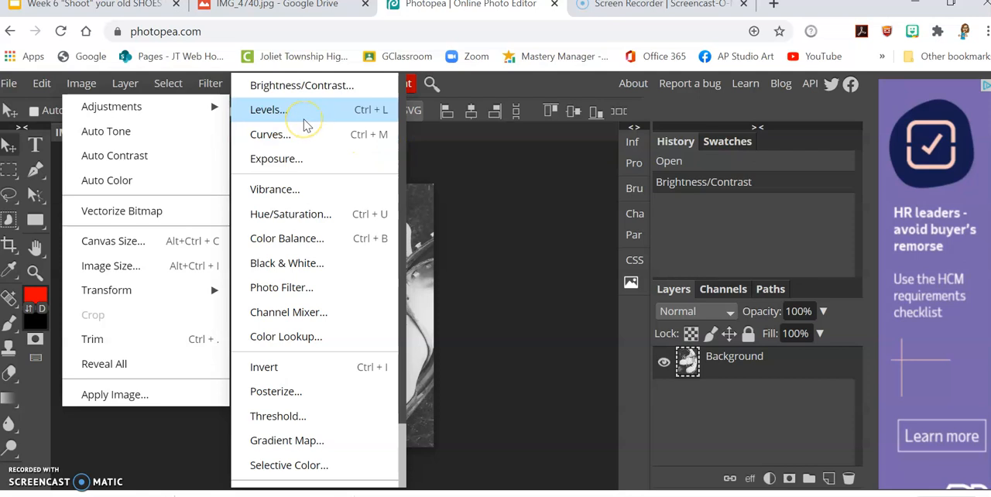
{"action": "left_click", "coordinate": [302, 115]}
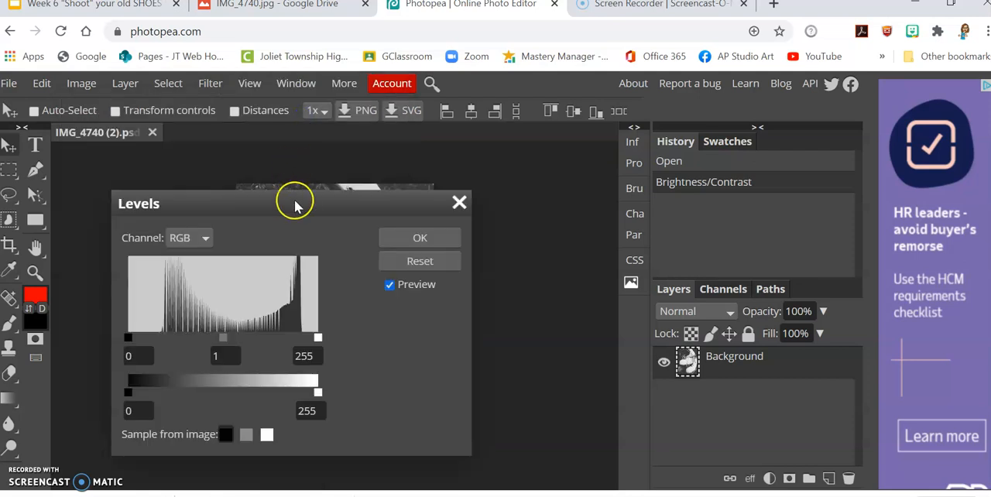
{"action": "left_click_drag", "start_coordinate": [295, 208], "coordinate": [702, 98]}
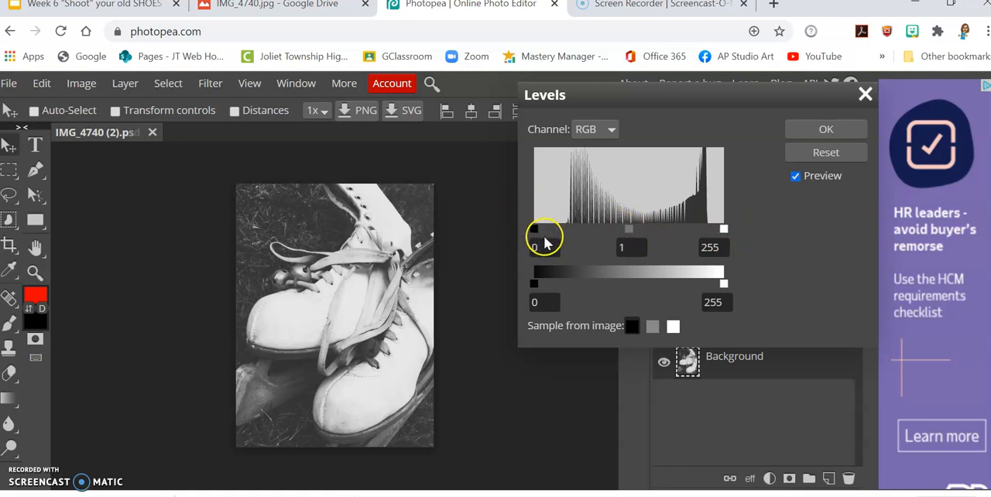
{"action": "left_click_drag", "start_coordinate": [534, 230], "coordinate": [571, 238]}
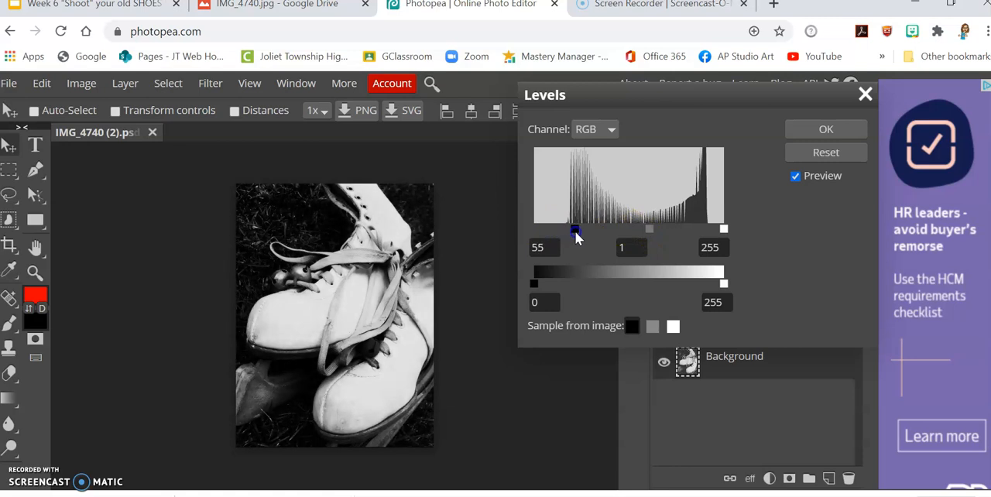
{"action": "mouse_move", "coordinate": [723, 229]}
{"action": "left_mouse_down"}
{"action": "mouse_move", "coordinate": [699, 232]}
{"action": "mouse_move", "coordinate": [730, 231]}
{"action": "left_mouse_up"}
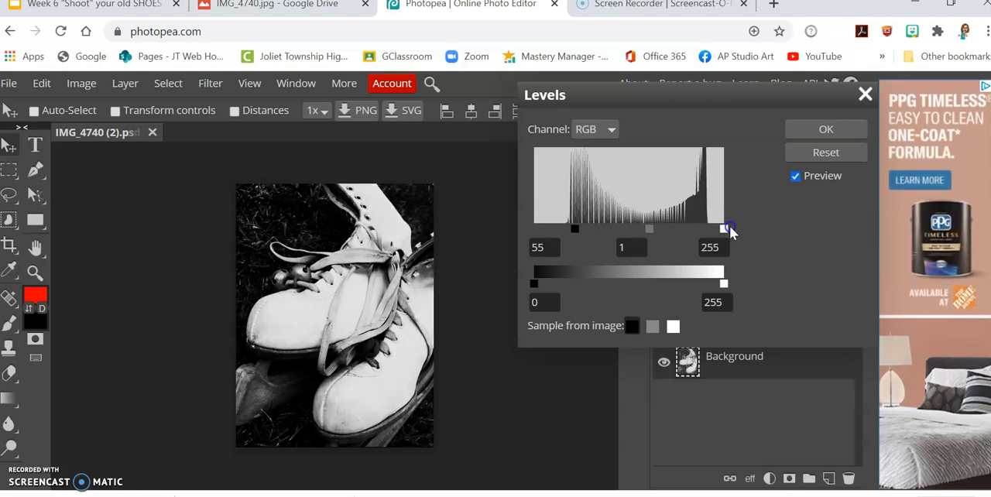
- Return the black input level to 0, set the midtone to 0.87 and the output levels to 9 and 220, and apply Levels
{"action": "left_click_drag", "start_coordinate": [576, 232], "coordinate": [532, 229]}
{"action": "mouse_move", "coordinate": [630, 226]}
{"action": "left_mouse_down"}
{"action": "mouse_move", "coordinate": [611, 227]}
{"action": "mouse_move", "coordinate": [646, 237]}
{"action": "mouse_move", "coordinate": [638, 232]}
{"action": "left_mouse_up"}
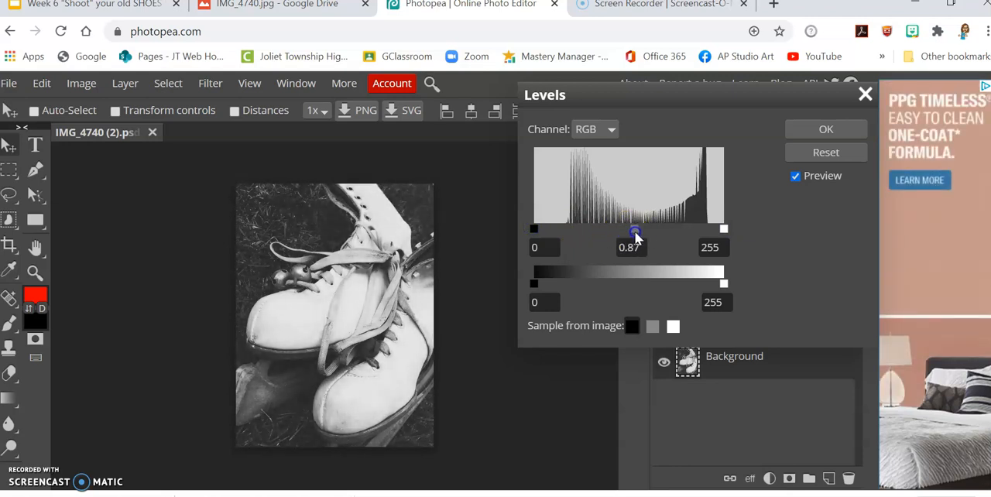
{"action": "mouse_move", "coordinate": [542, 288]}
{"action": "left_mouse_down"}
{"action": "mouse_move", "coordinate": [533, 288]}
{"action": "mouse_move", "coordinate": [560, 287]}
{"action": "mouse_move", "coordinate": [540, 285]}
{"action": "left_mouse_up"}
{"action": "left_click_drag", "start_coordinate": [724, 285], "coordinate": [699, 288]}
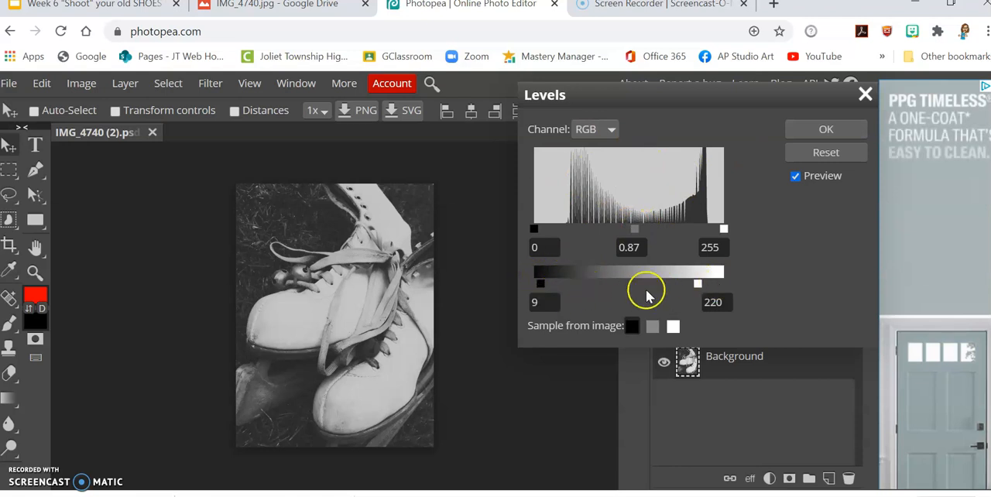
{"action": "left_click", "coordinate": [799, 130]}
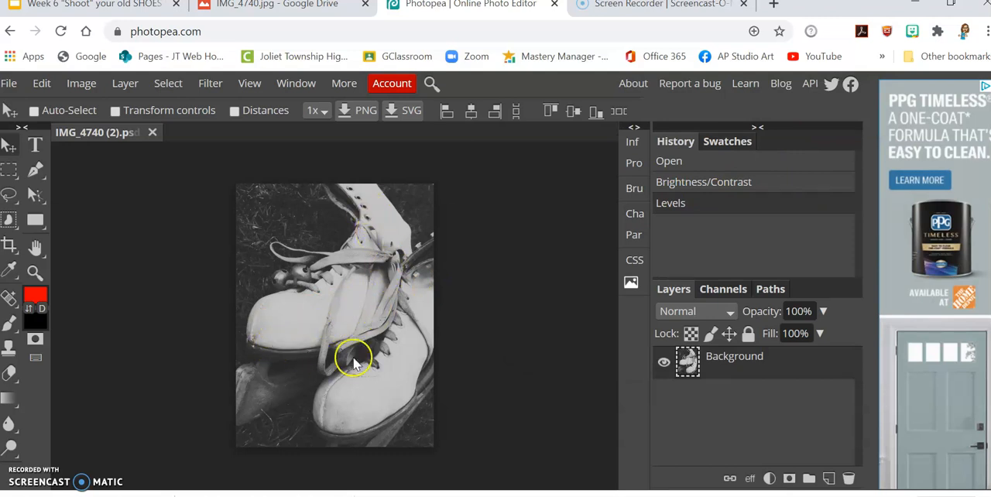
- Start an RGB Curves adjustment and brighten the photo with four points raised above the diagonal, from the lower midtones to the highlights
{"action": "left_click", "coordinate": [77, 86]}
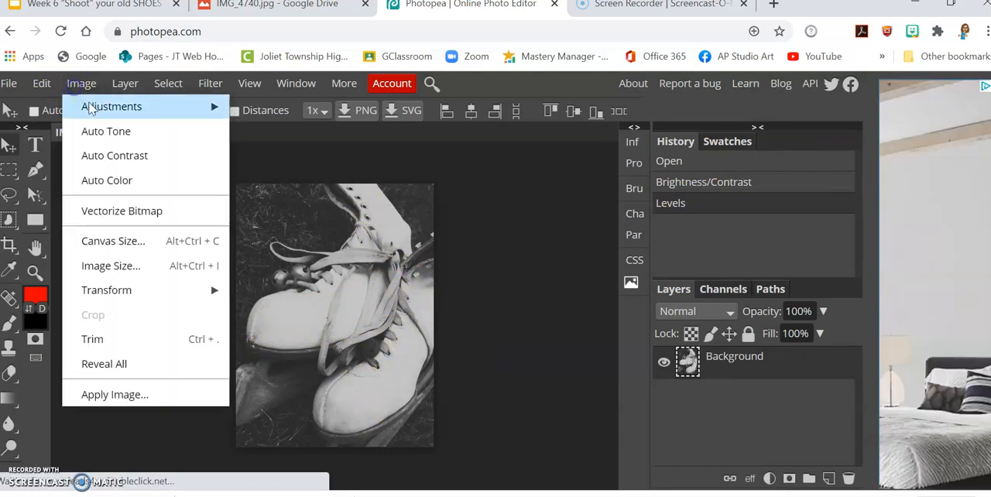
{"action": "left_click", "coordinate": [91, 109]}
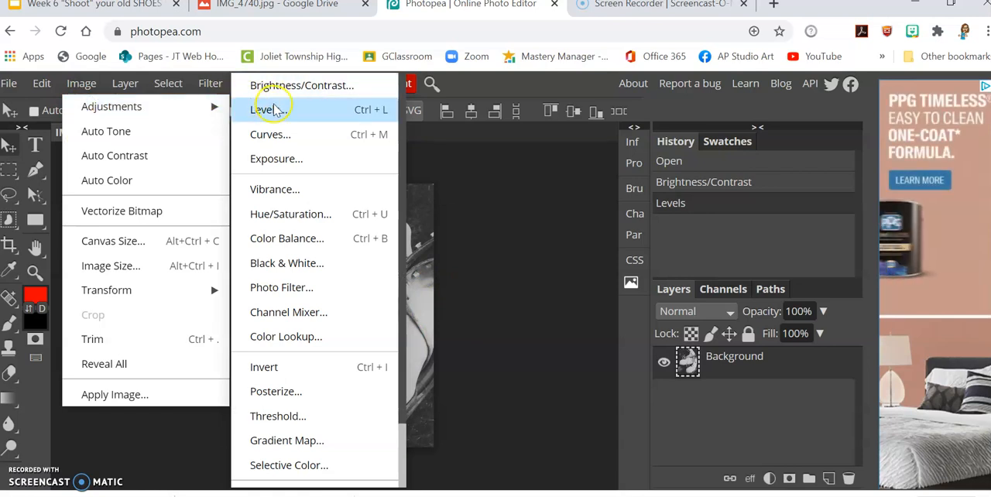
{"action": "left_click", "coordinate": [304, 137]}
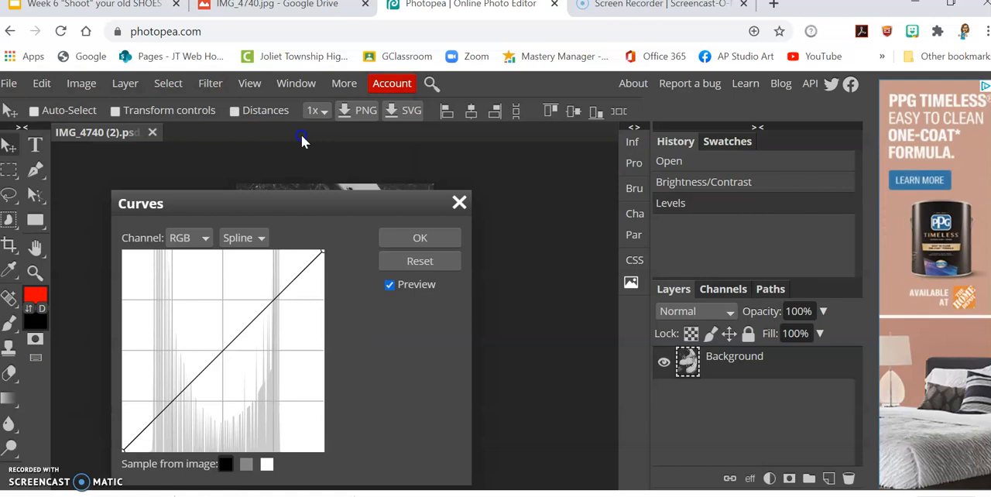
{"action": "left_click_drag", "start_coordinate": [298, 199], "coordinate": [673, 105]}
{"action": "left_click_drag", "start_coordinate": [596, 259], "coordinate": [629, 219]}
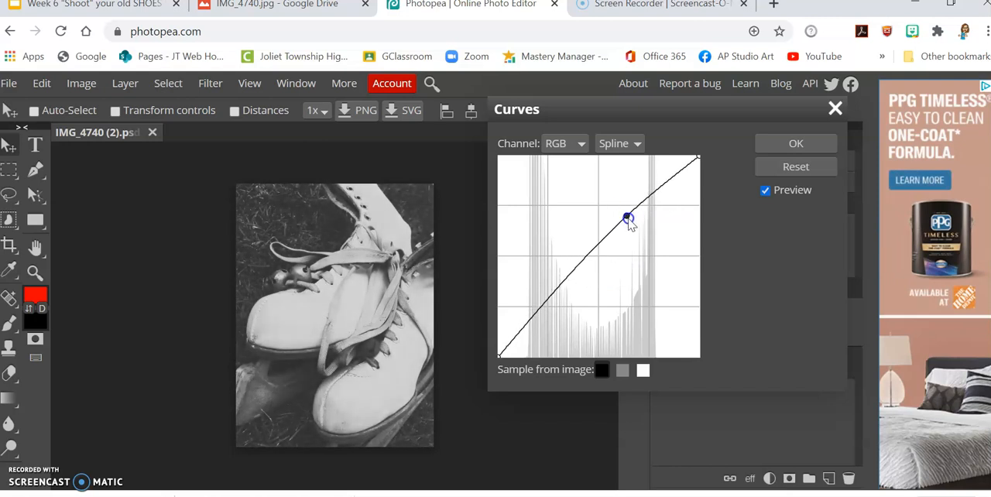
{"action": "mouse_move", "coordinate": [593, 266]}
{"action": "left_mouse_down"}
{"action": "mouse_move", "coordinate": [571, 253]}
{"action": "mouse_move", "coordinate": [586, 259]}
{"action": "left_mouse_up"}
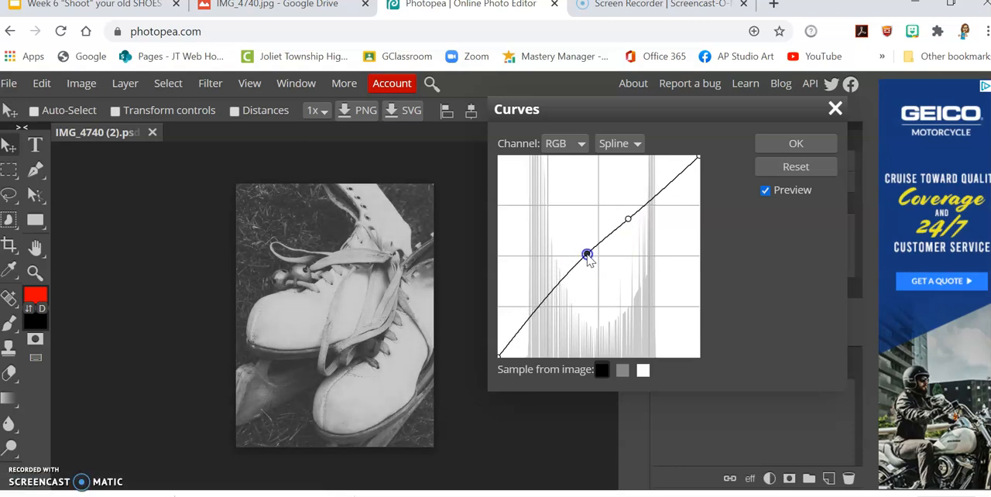
{"action": "left_click_drag", "start_coordinate": [663, 195], "coordinate": [649, 191]}
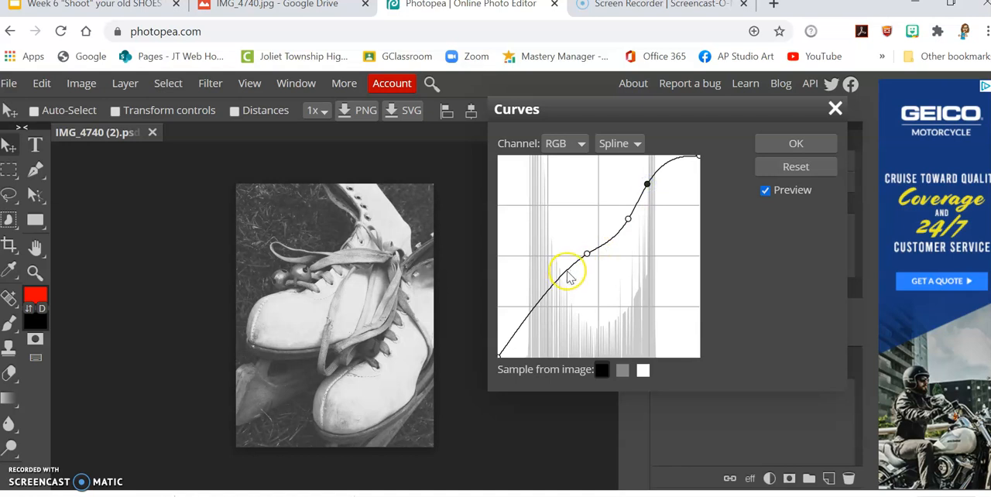
{"action": "mouse_move", "coordinate": [559, 285]}
{"action": "left_mouse_down"}
{"action": "mouse_move", "coordinate": [566, 291]}
{"action": "mouse_move", "coordinate": [546, 288]}
{"action": "mouse_move", "coordinate": [559, 290]}
{"action": "left_mouse_up"}
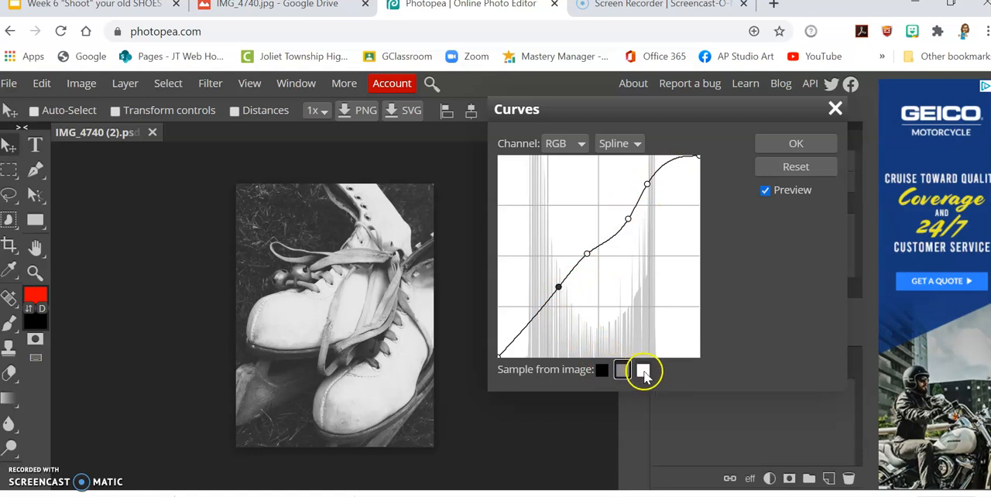
- Select the white sampler, add curve points slightly below the diagonal in the shadows, upper midtones and highlights, and apply the curve
{"action": "left_click", "coordinate": [624, 372]}
{"action": "left_click", "coordinate": [643, 370]}
{"action": "left_click", "coordinate": [611, 240]}
{"action": "mouse_move", "coordinate": [613, 240]}
{"action": "left_mouse_down"}
{"action": "mouse_move", "coordinate": [611, 258]}
{"action": "mouse_move", "coordinate": [592, 220]}
{"action": "mouse_move", "coordinate": [614, 247]}
{"action": "mouse_move", "coordinate": [605, 221]}
{"action": "mouse_move", "coordinate": [627, 262]}
{"action": "mouse_move", "coordinate": [619, 246]}
{"action": "left_mouse_up"}
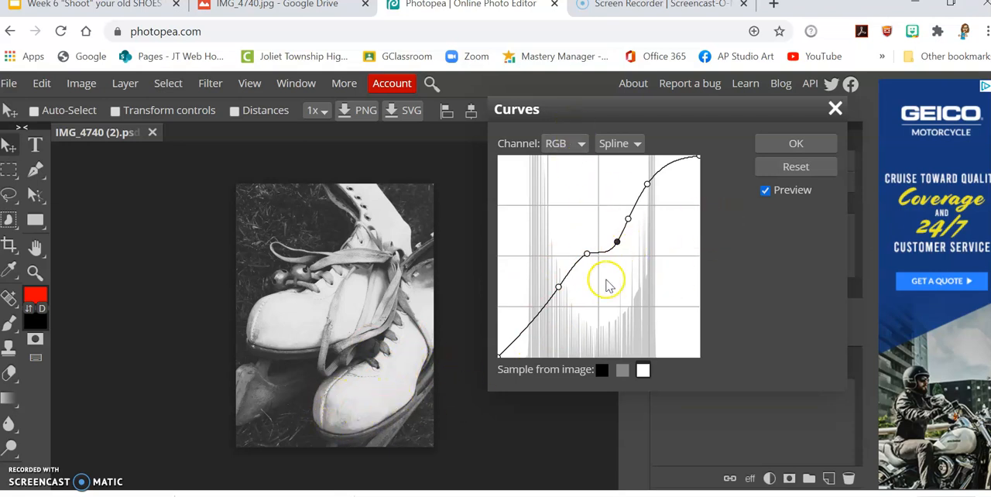
{"action": "left_click_drag", "start_coordinate": [533, 318], "coordinate": [543, 321]}
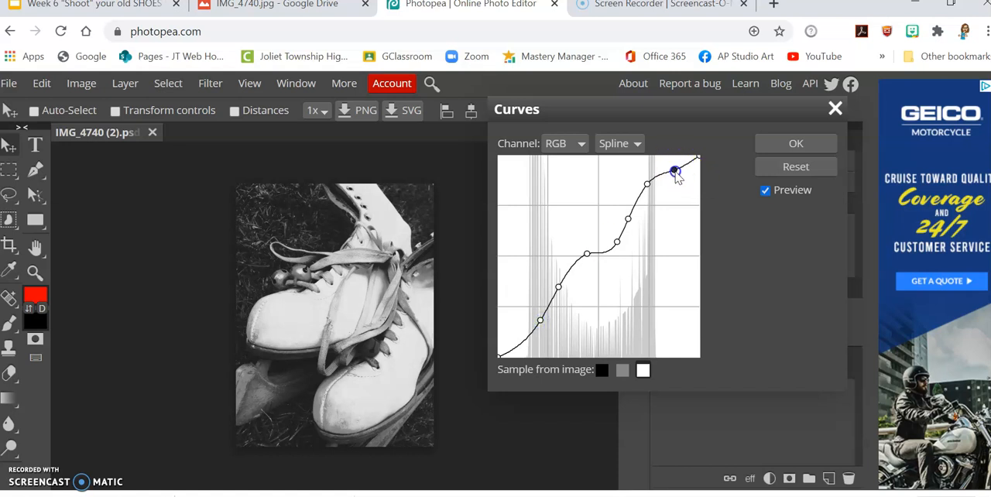
{"action": "left_click", "coordinate": [796, 146]}
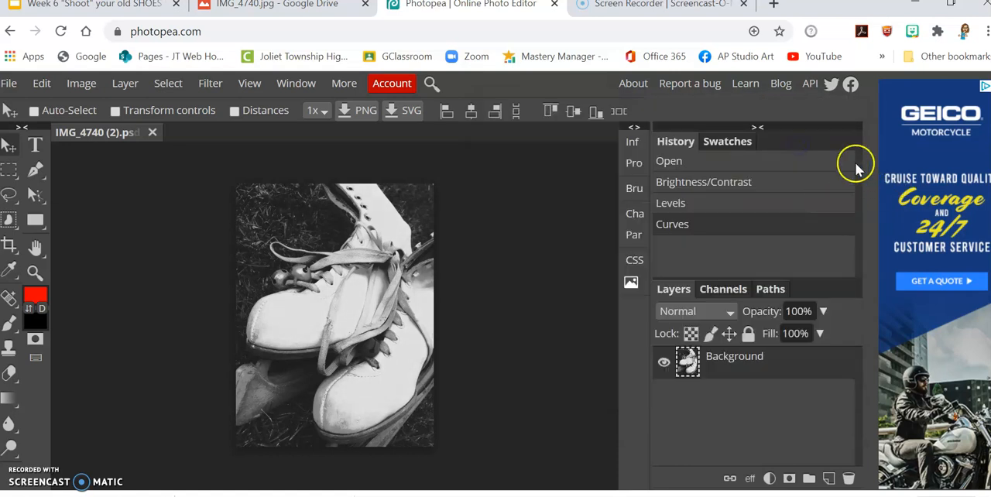
{"action": "left_click", "coordinate": [81, 82]}
{"action": "mouse_move", "coordinate": [99, 113]}
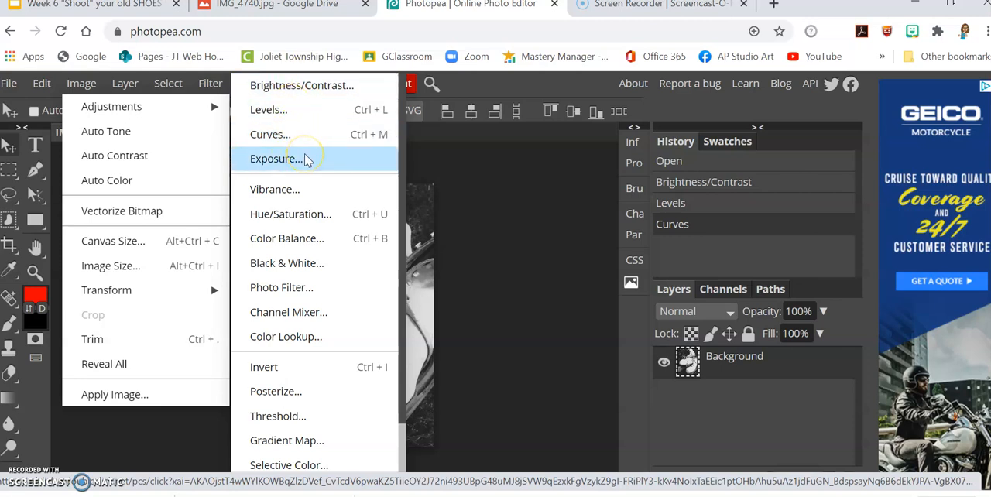
{"action": "left_click", "coordinate": [485, 213]}
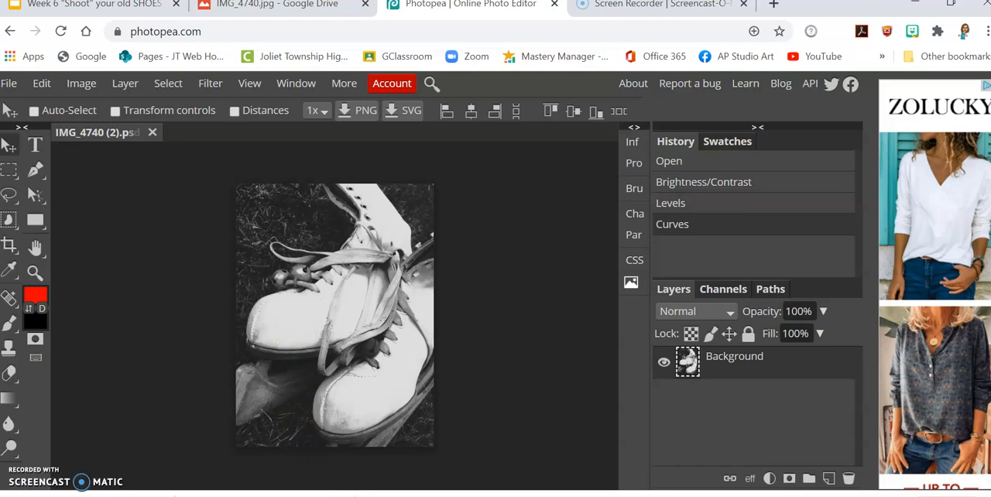
- Switch to File Explorer, open the Downloads folder, and show its files as medium icons
{"action": "mouse_move", "coordinate": [399, 496]}
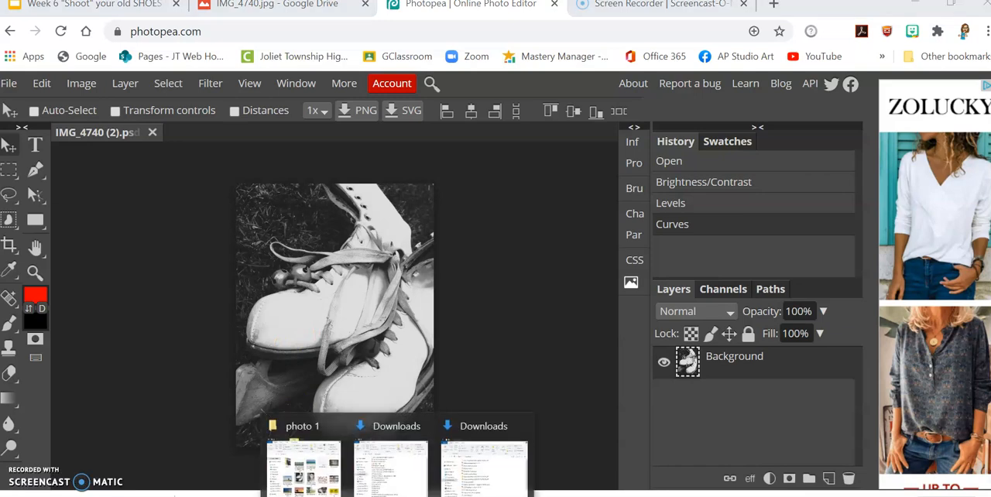
{"action": "left_click", "coordinate": [310, 493]}
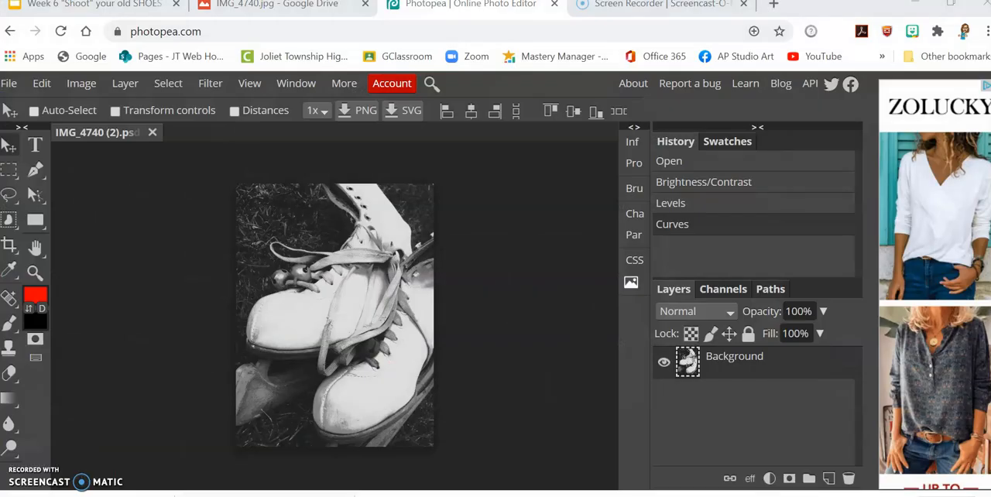
{"action": "mouse_move", "coordinate": [391, 496]}
{"action": "left_click_drag", "start_coordinate": [2, 33], "coordinate": [832, 41]}
{"action": "left_click", "coordinate": [517, 325]}
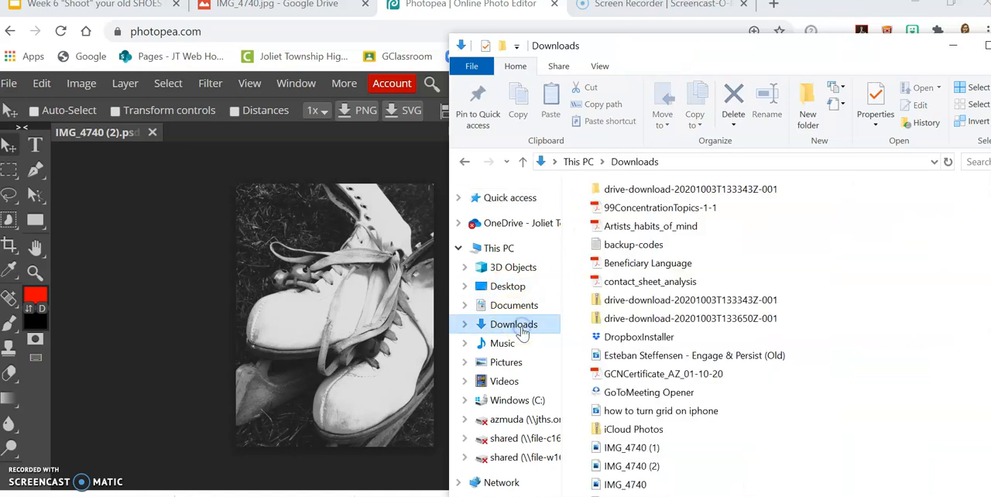
{"action": "left_click_drag", "start_coordinate": [863, 53], "coordinate": [784, 19]}
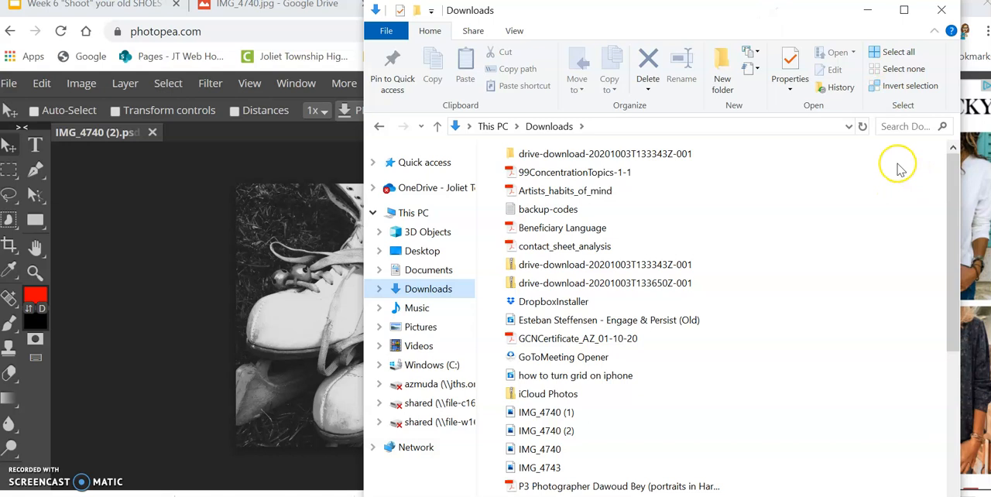
{"action": "left_click", "coordinate": [513, 32]}
{"action": "left_click", "coordinate": [529, 69]}
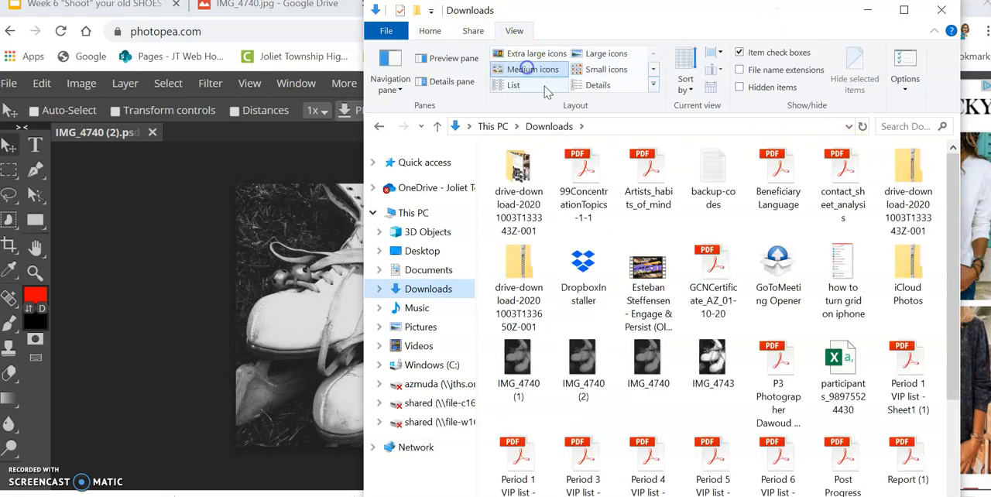
- Open the original IMG_4740 (2) in Photos, close the folder window, and place the narrowed viewer beside the edited photo for comparison
{"action": "left_click", "coordinate": [598, 379]}
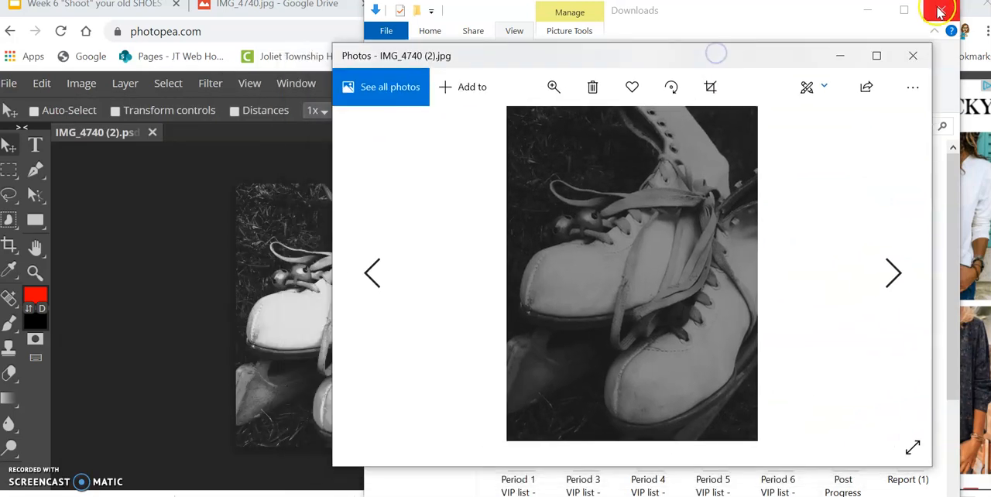
{"action": "left_click", "coordinate": [939, 11]}
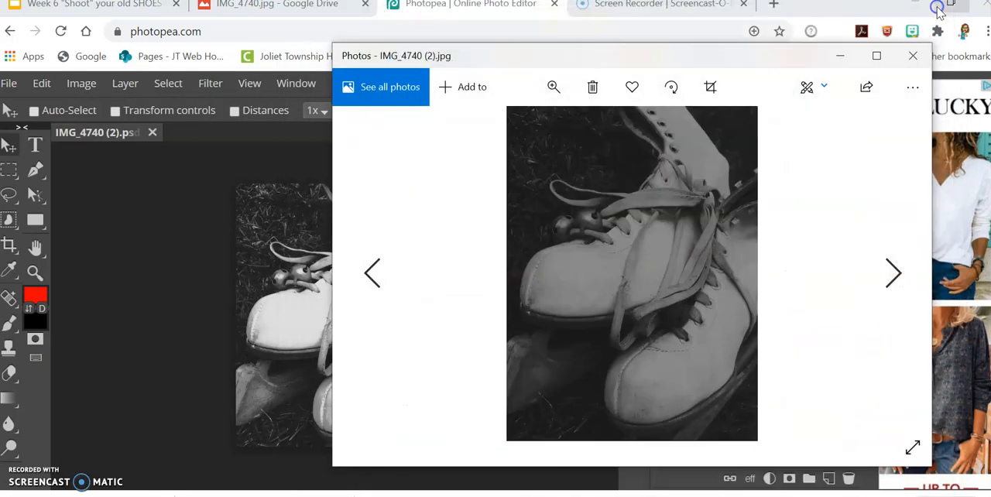
{"action": "left_click_drag", "start_coordinate": [328, 173], "coordinate": [512, 170]}
{"action": "left_click_drag", "start_coordinate": [659, 56], "coordinate": [633, 69]}
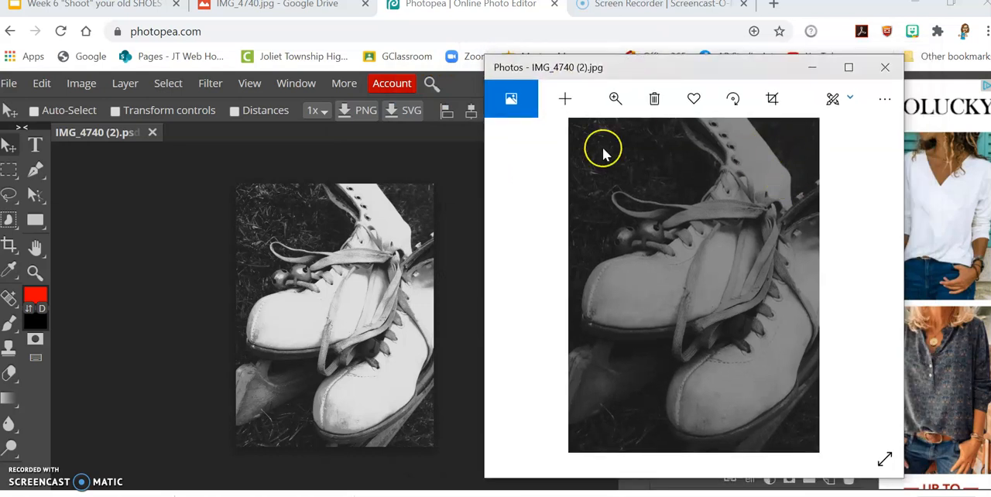